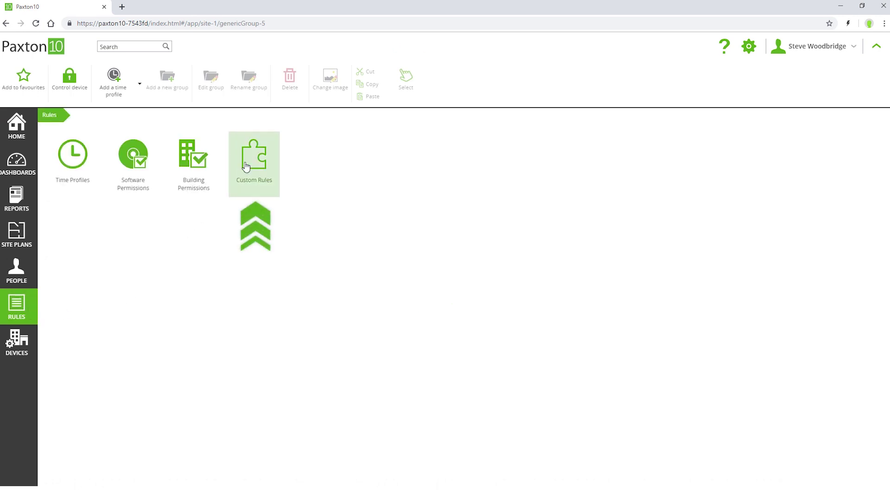
# - Create a new custom rule named "Roll call" of the type Roll Call
pyautogui.click(246, 166)
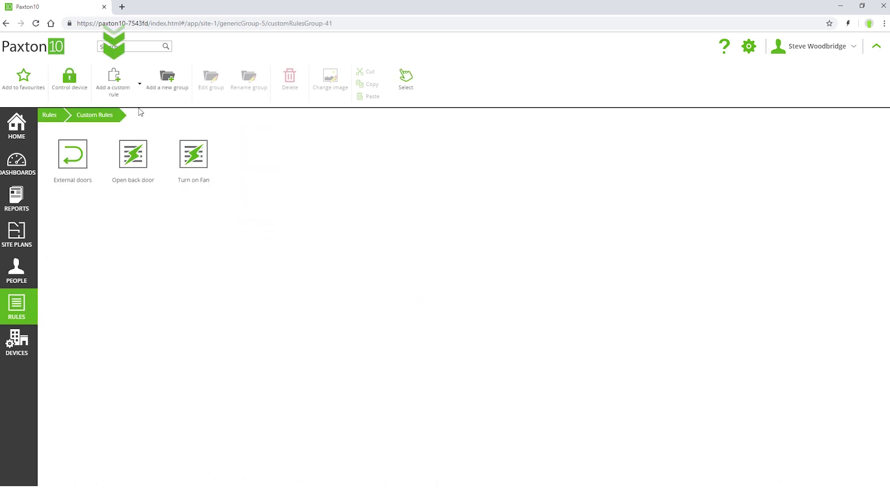
pyautogui.click(113, 89)
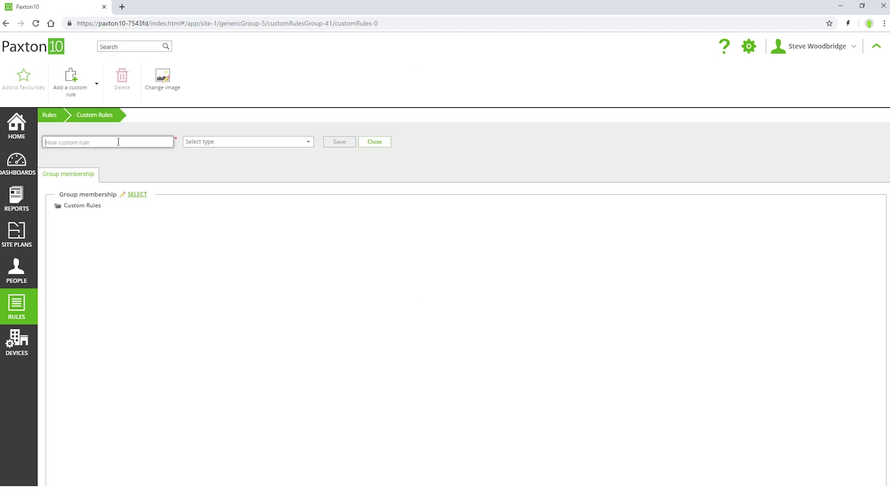
pyautogui.write('Roll call')
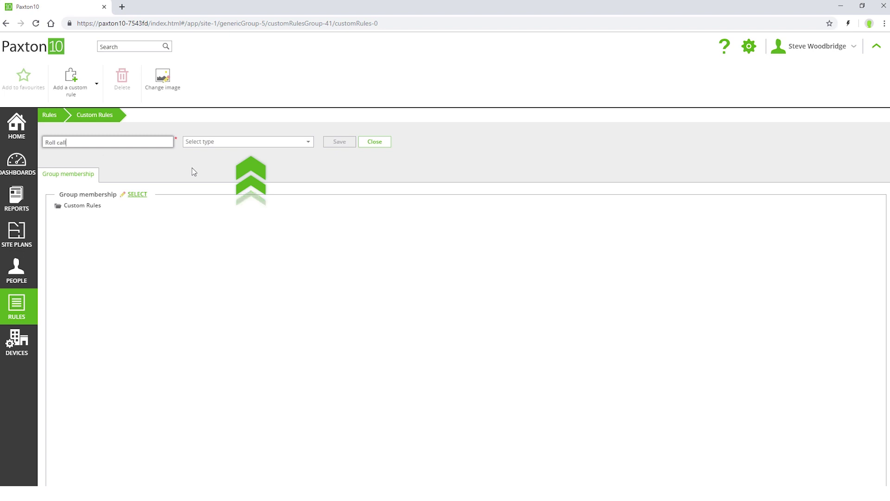
pyautogui.click(209, 144)
pyautogui.click(208, 176)
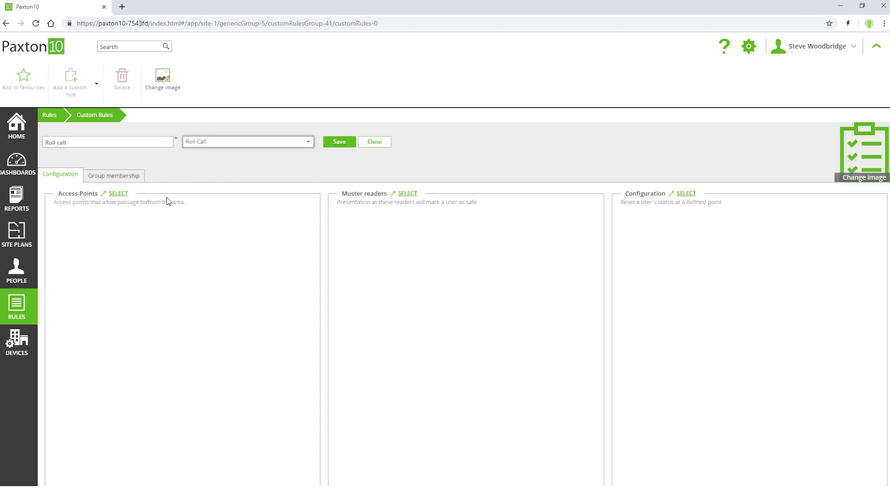
# - Select Reception Door from Common Areas as the access point for the roll call area
pyautogui.click(119, 193)
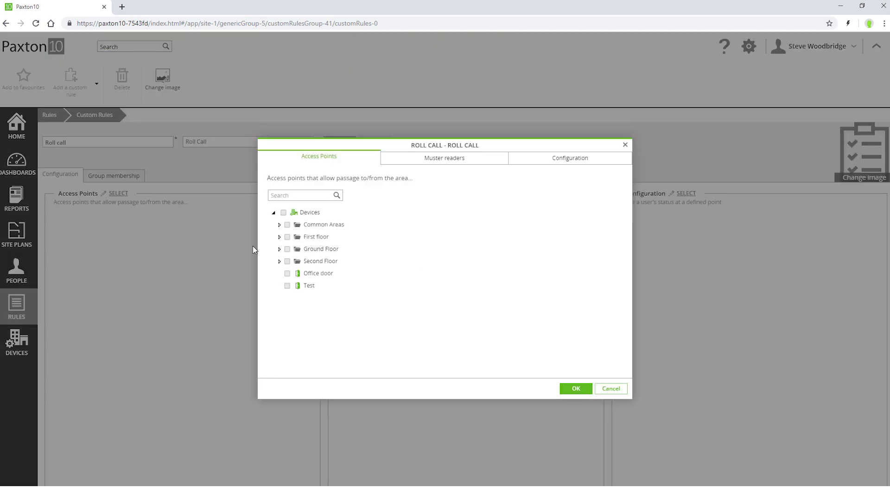
pyautogui.click(279, 224)
pyautogui.click(294, 273)
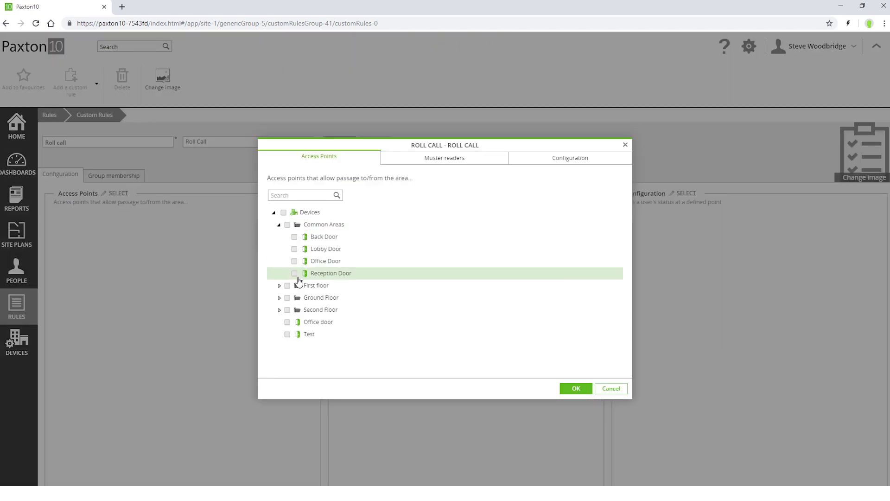
# - Select Keypad proximity reader (3) on the Reception Door in Common Areas as the muster reader
pyautogui.click(414, 162)
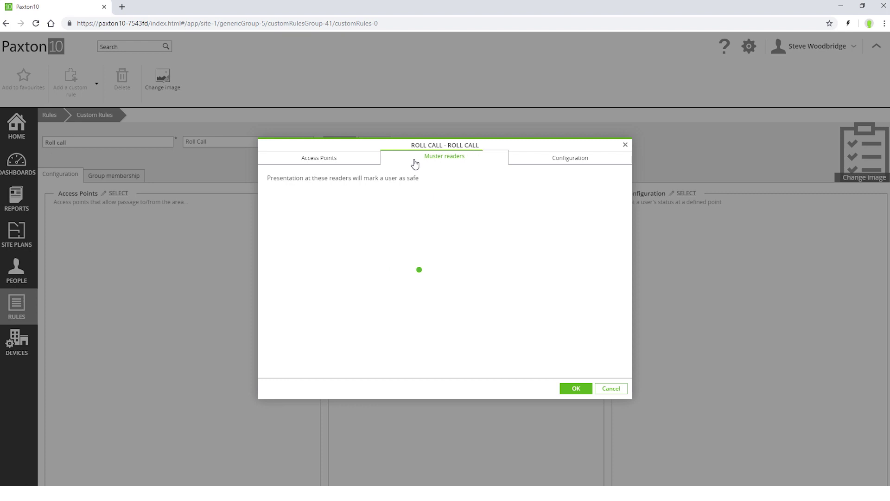
pyautogui.click(280, 224)
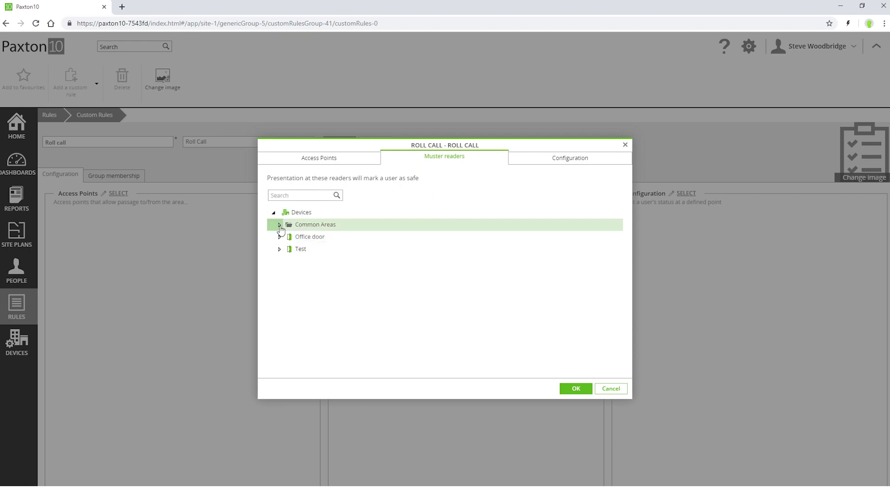
pyautogui.click(286, 249)
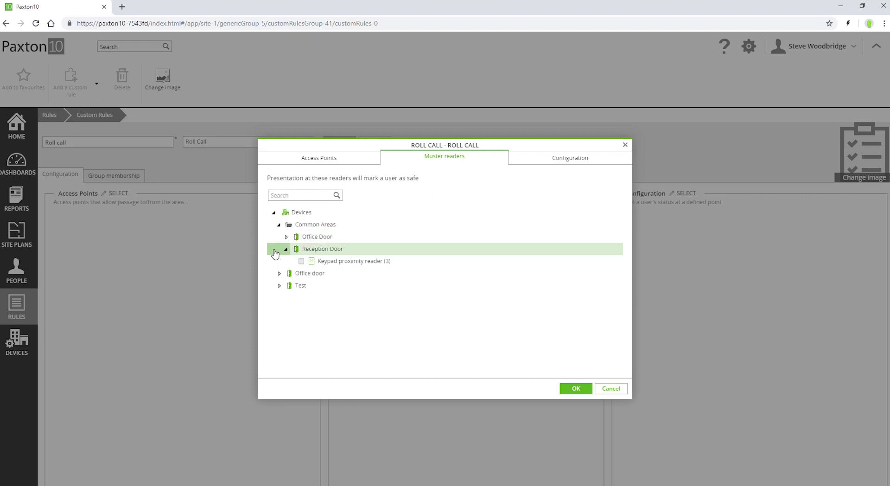
pyautogui.click(331, 263)
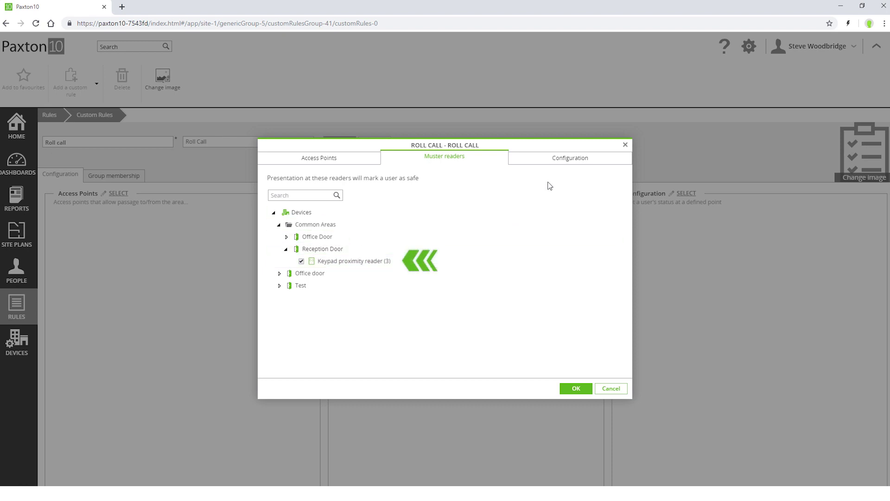
# - Set the report of users to clear each day at 02:00, leave removal of inactive users off, and save the roll call rule
pyautogui.click(549, 161)
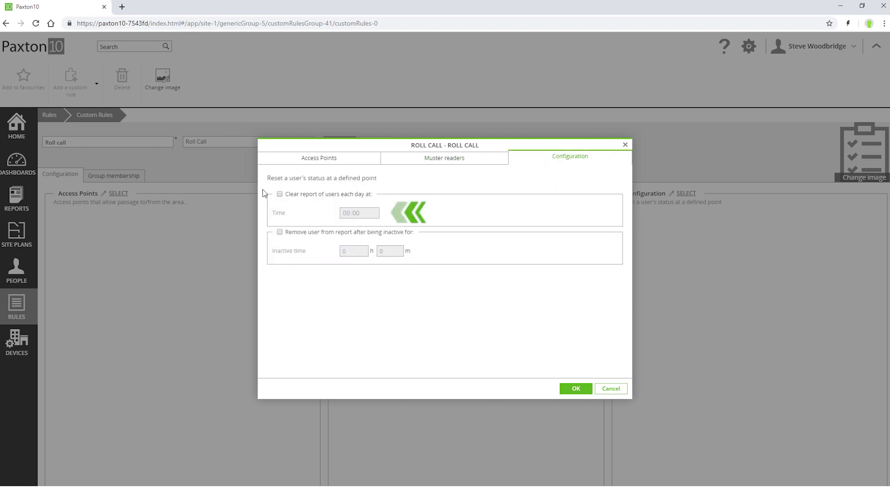
pyautogui.click(280, 194)
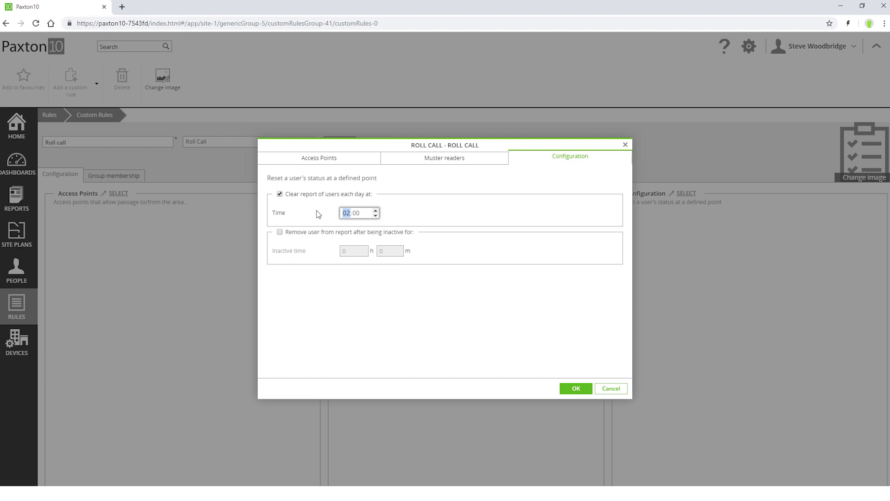
pyautogui.click(280, 233)
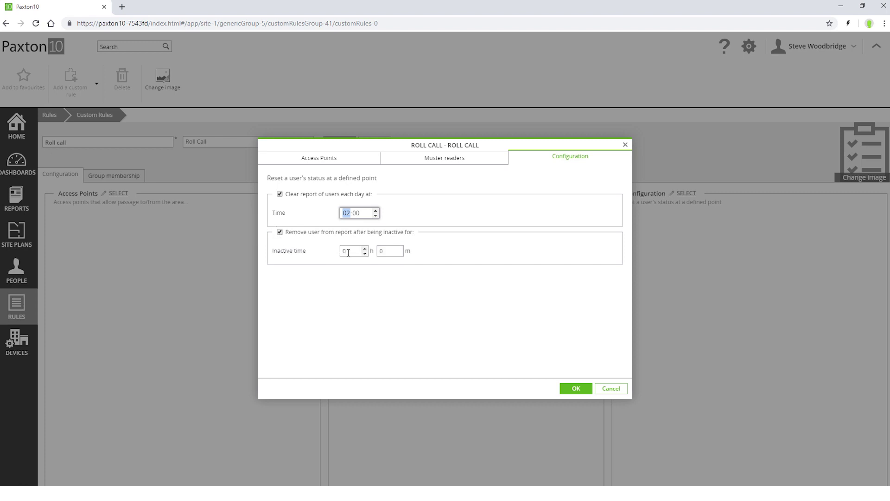
pyautogui.click(280, 232)
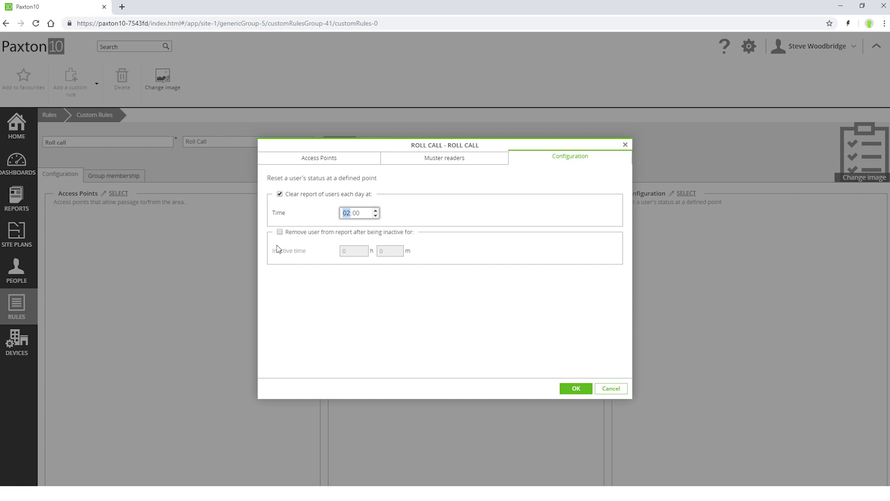
pyautogui.click(573, 388)
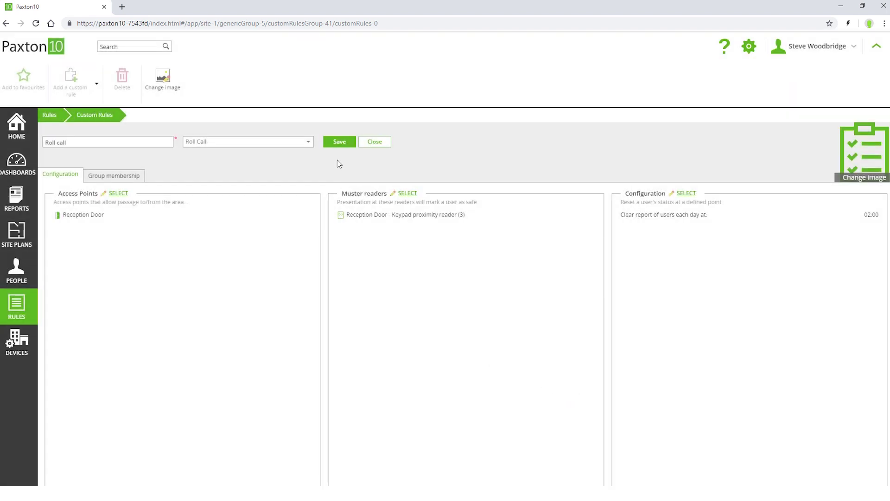
pyautogui.click(335, 144)
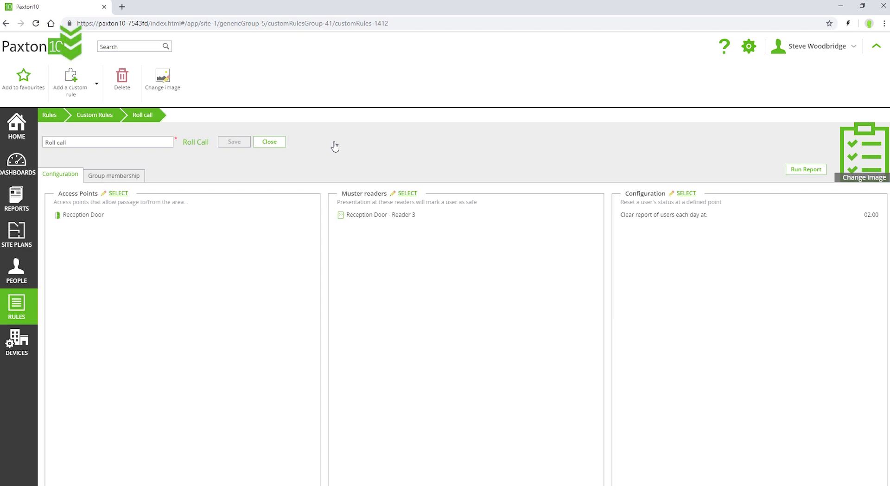
# - Create another custom rule named "Generate auto roll call" of the type Triggers and Actions
pyautogui.click(72, 90)
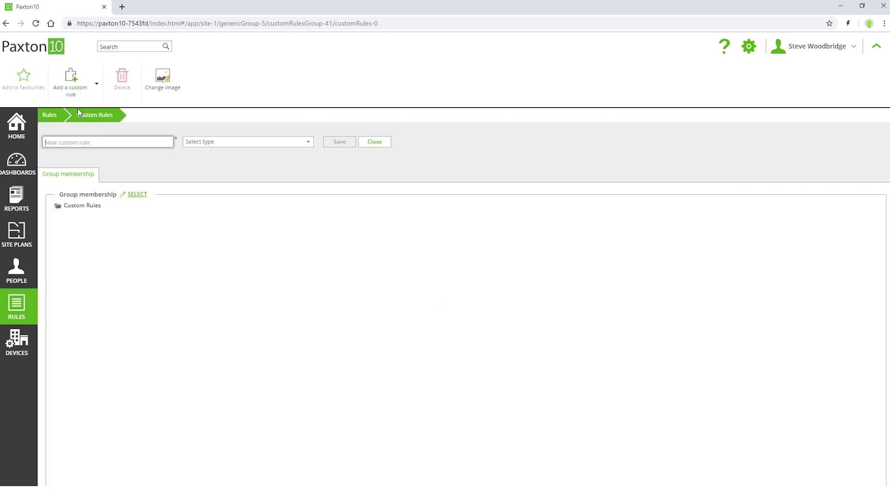
pyautogui.write('Generate')
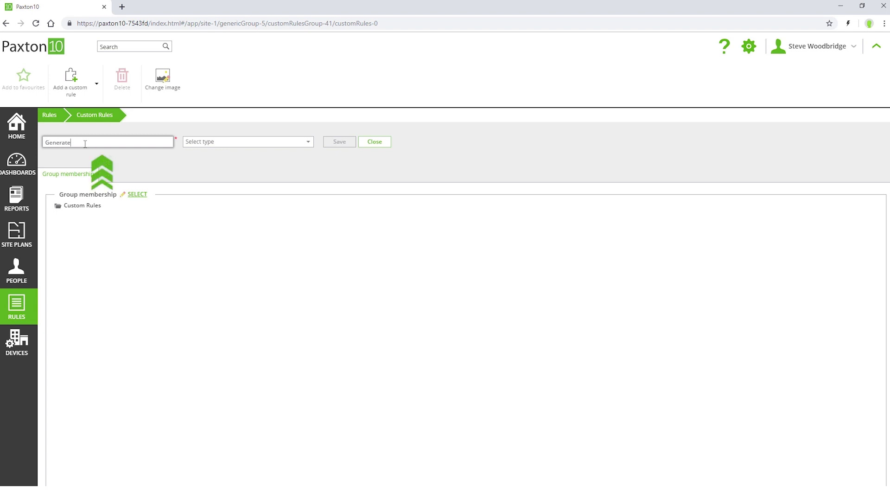
pyautogui.write(' auto roll call')
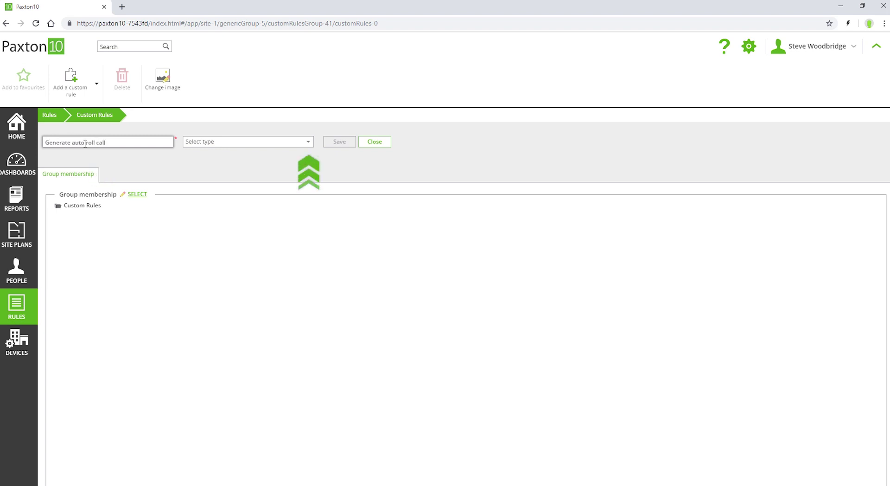
pyautogui.click(196, 142)
pyautogui.click(194, 160)
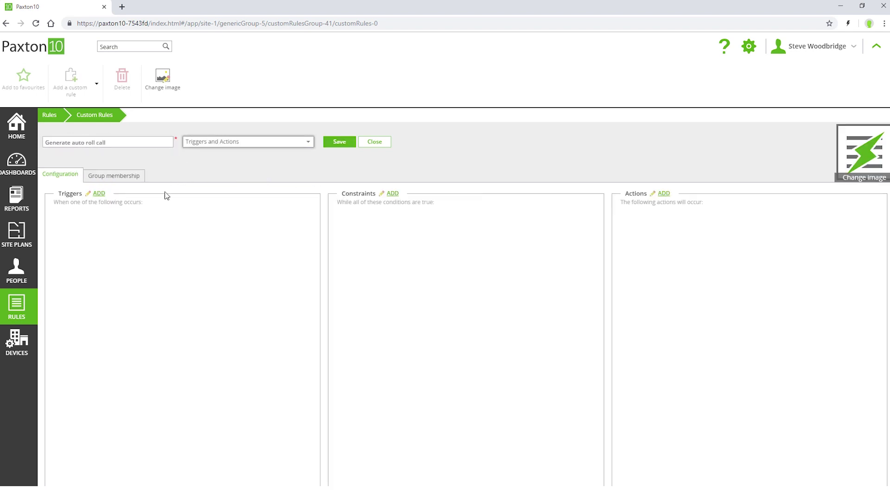
# - Add an Alarm trigger to the rule using Fire alarm activation and name it "Fire activation"
pyautogui.click(99, 194)
pyautogui.click(422, 185)
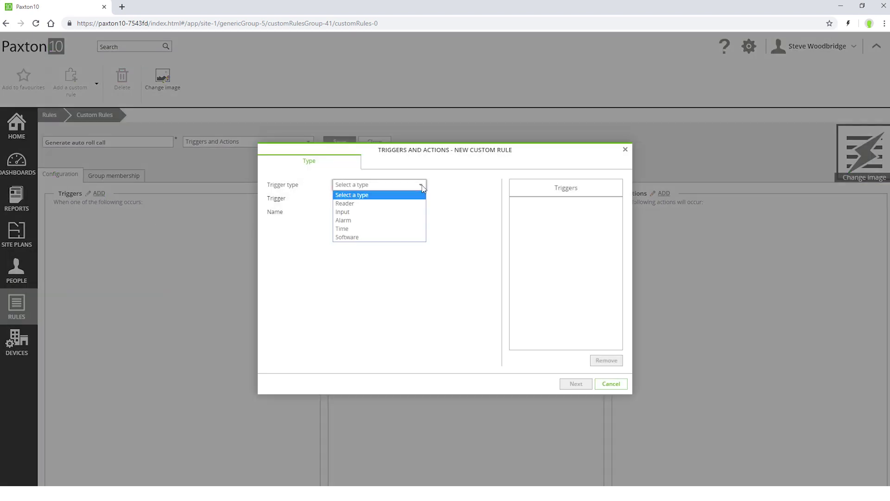
pyautogui.click(413, 221)
pyautogui.click(421, 199)
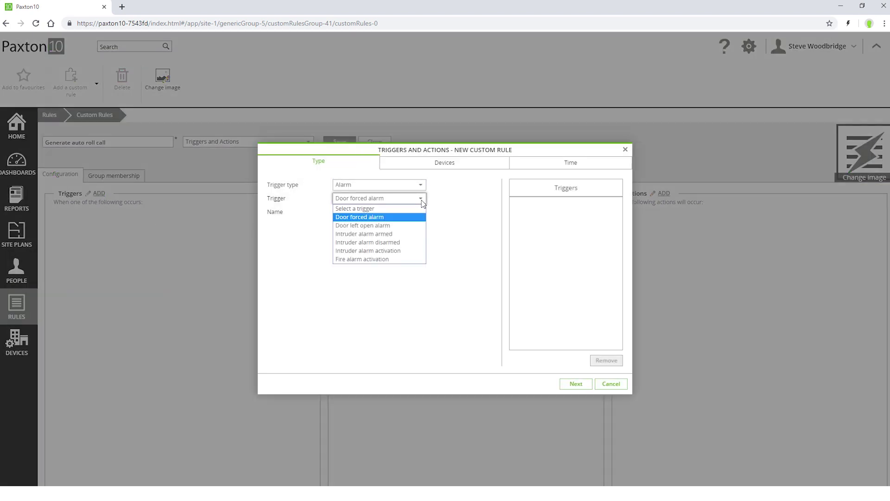
pyautogui.click(407, 262)
pyautogui.moveTo(384, 214); pyautogui.dragTo(312, 214)
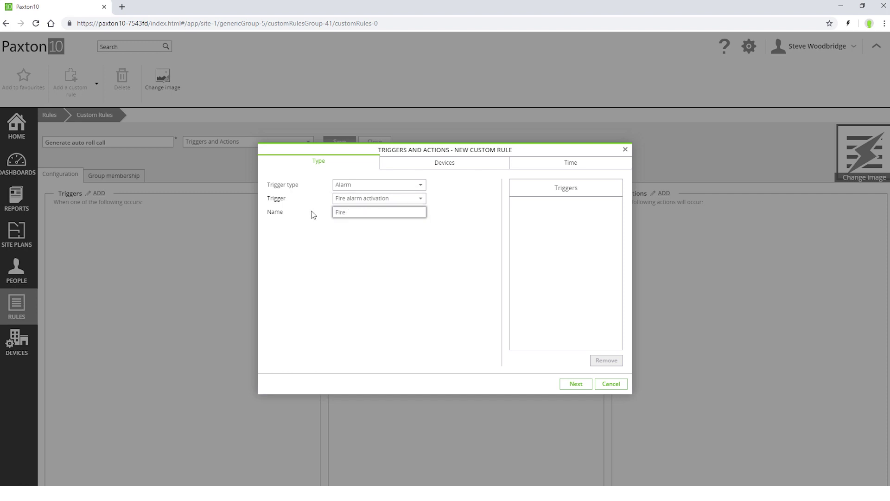
# - Choose the device for the fire trigger and make it valid within the All the time profile
pyautogui.click(575, 384)
pyautogui.click(294, 241)
pyautogui.click(575, 383)
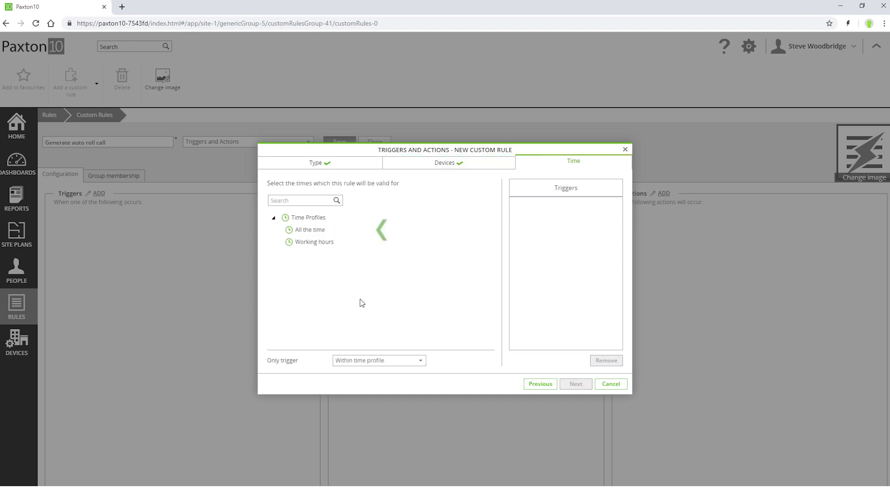
pyautogui.click(295, 230)
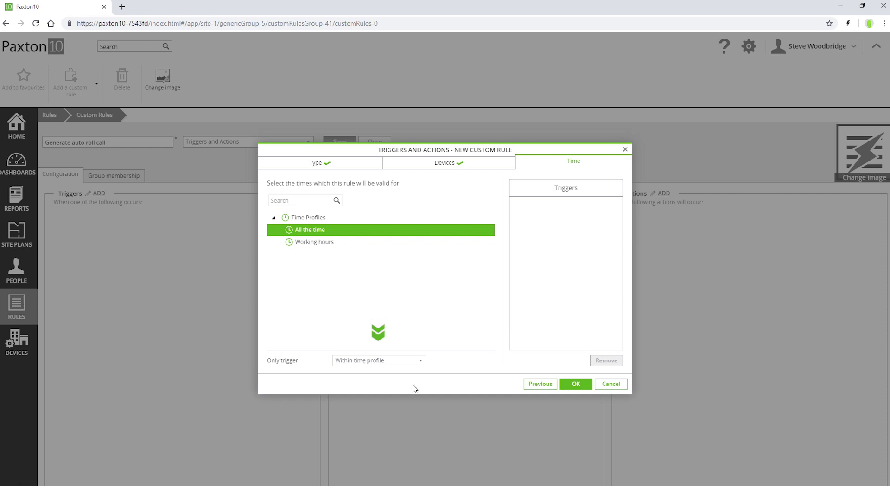
pyautogui.click(584, 385)
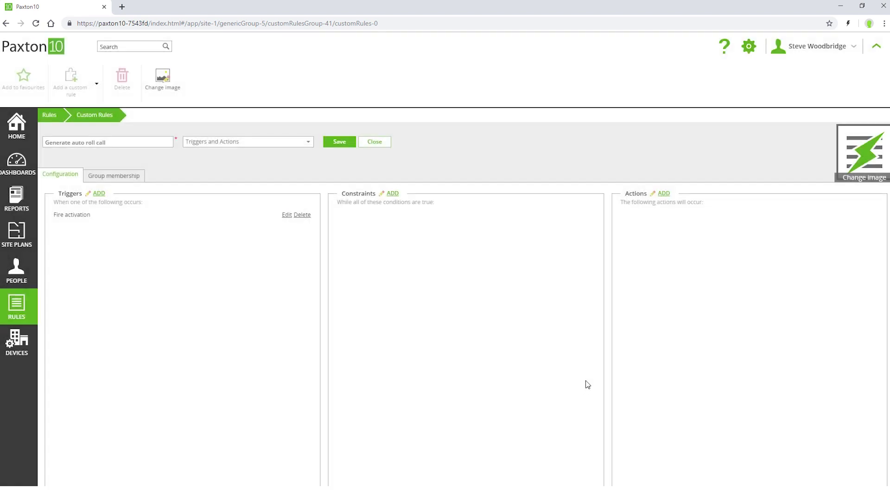
# - Add a Software action that runs the Roll Call report and name it "Run roll call"
pyautogui.click(663, 193)
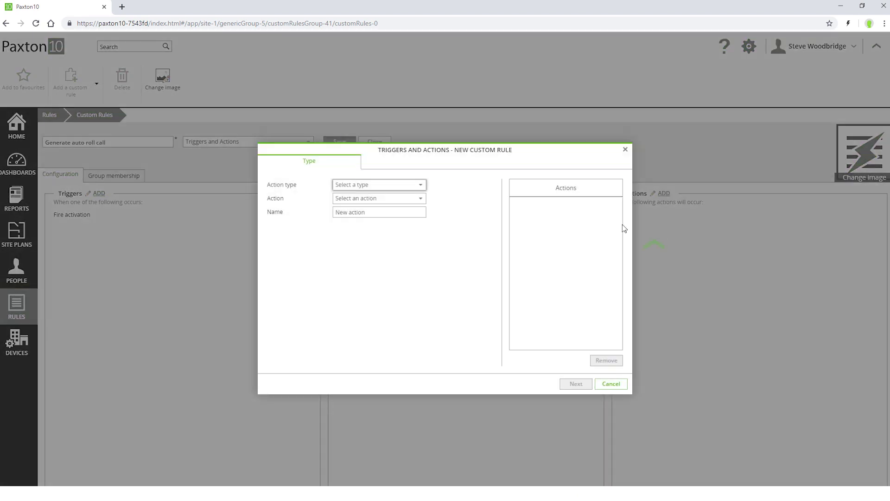
pyautogui.click(419, 185)
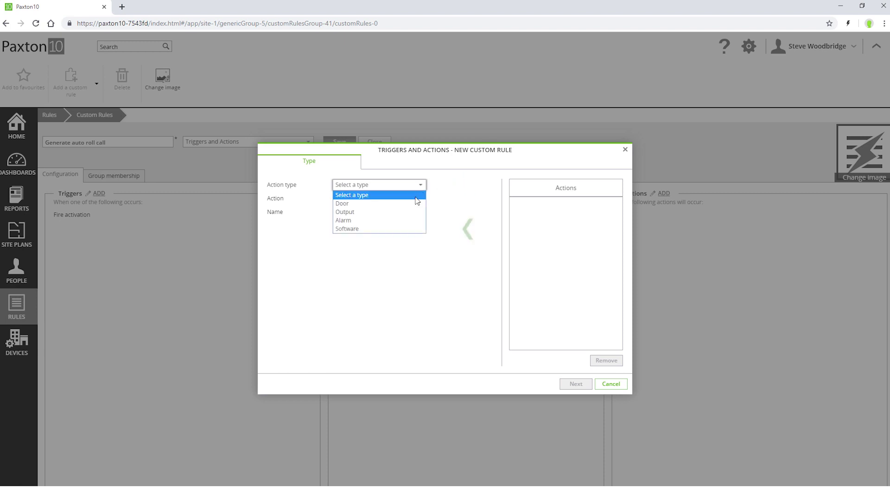
pyautogui.click(402, 228)
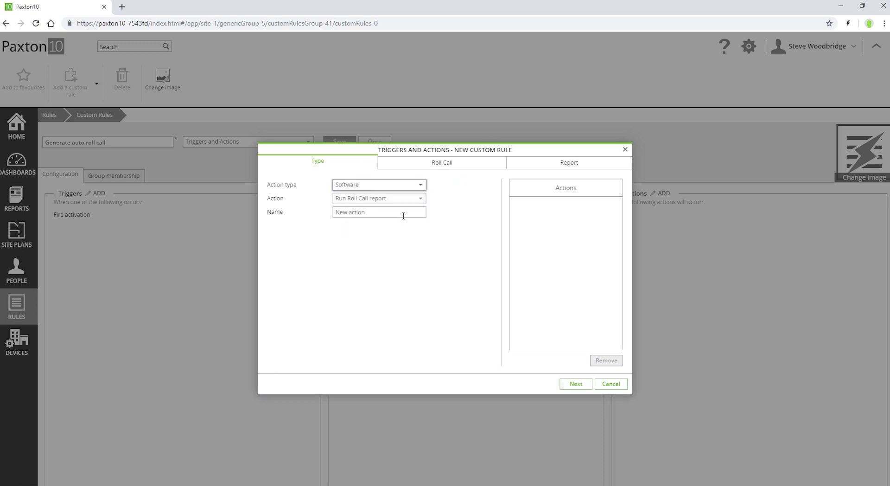
pyautogui.click(420, 198)
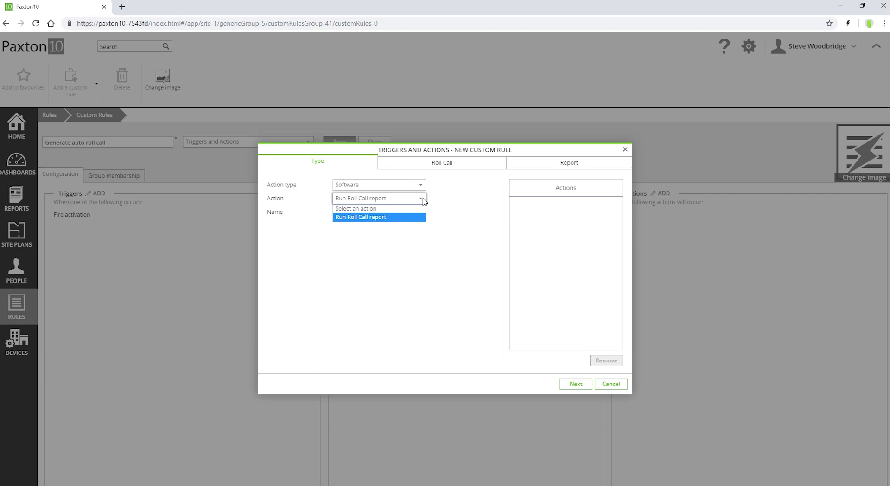
pyautogui.click(412, 209)
pyautogui.click(390, 212)
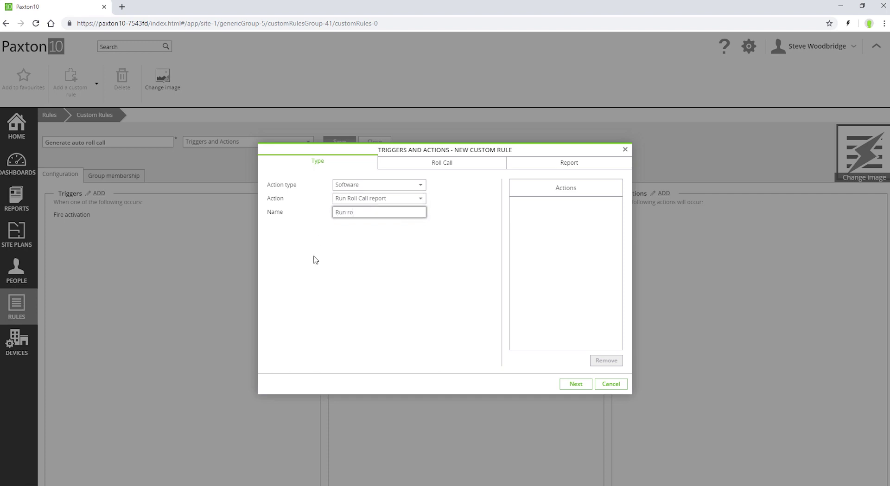
# - Choose the roll call for the action, store its report in the Reports folder, and save the rule
pyautogui.click(574, 384)
pyautogui.click(287, 230)
pyautogui.click(577, 391)
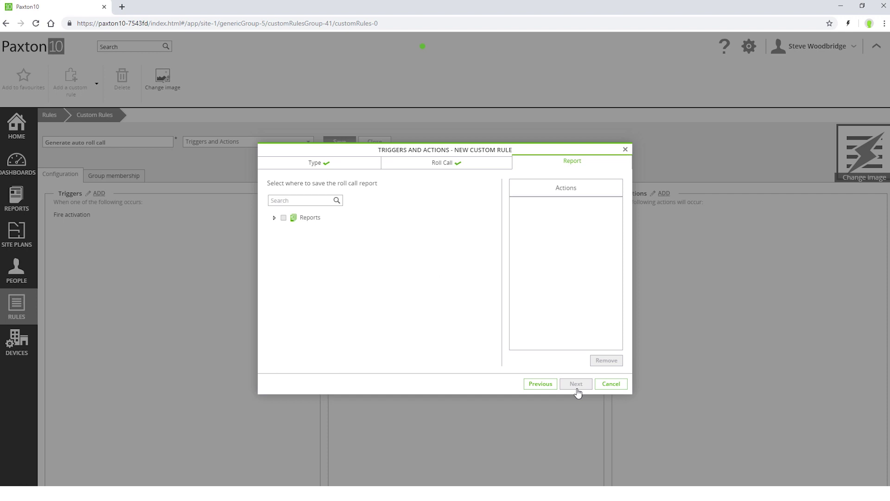
pyautogui.click(283, 218)
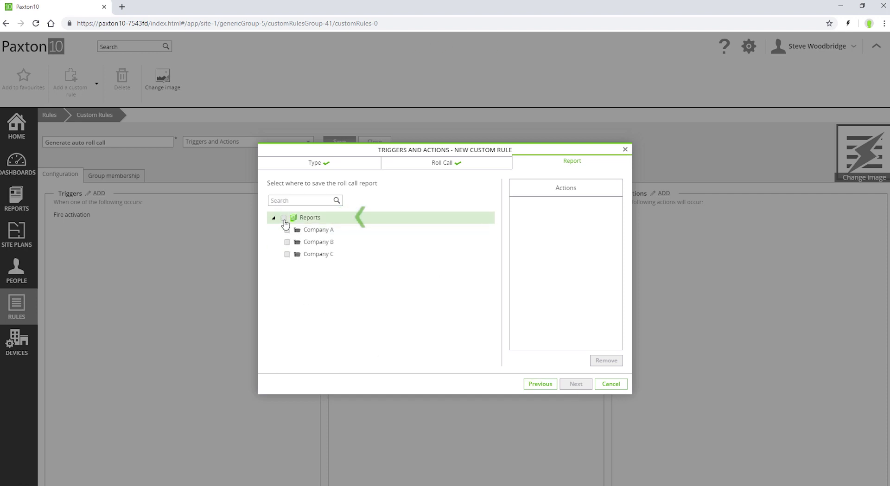
pyautogui.click(575, 385)
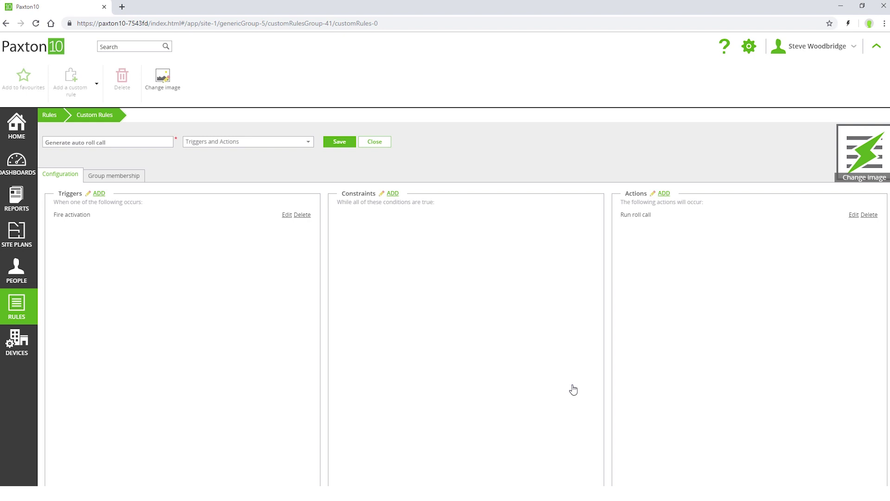
pyautogui.click(343, 143)
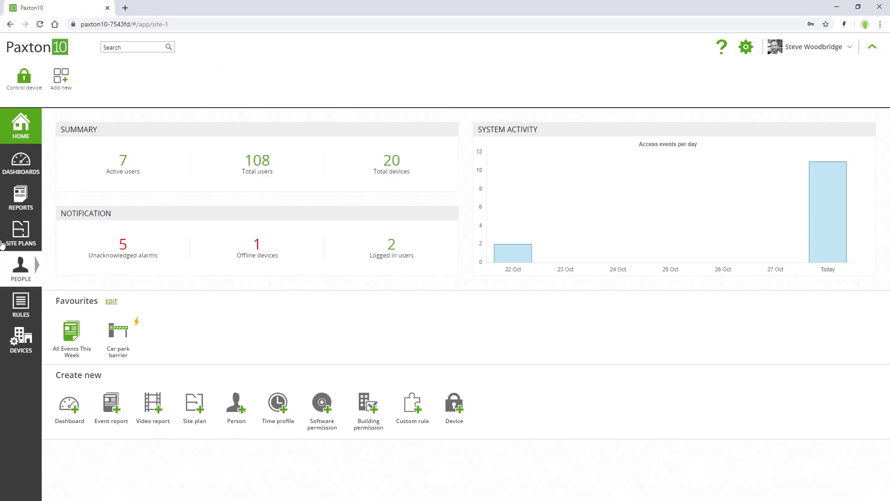
# - Open the roll call report as at 28/10/2019 12:28:20 from the saved reports
pyautogui.click(31, 196)
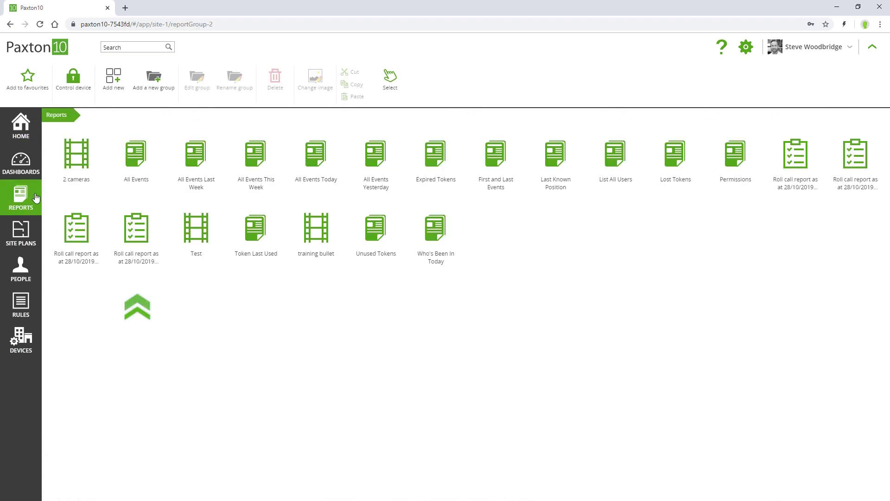
pyautogui.doubleClick(142, 235)
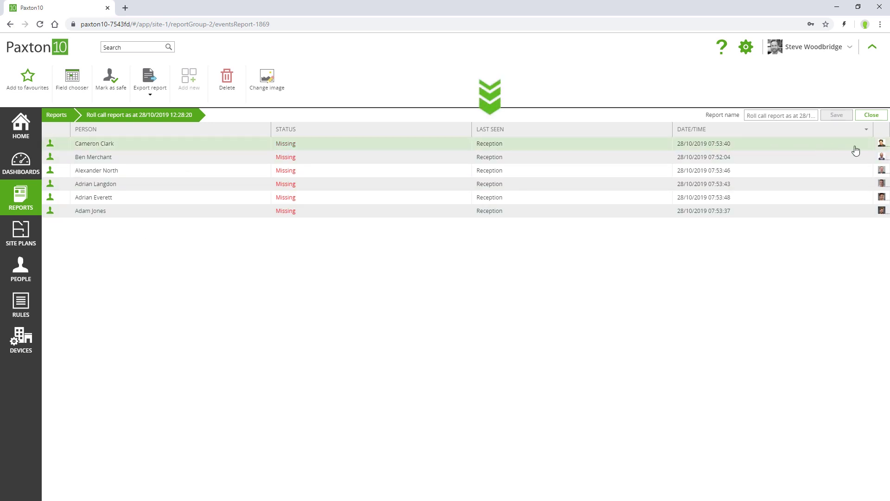
pyautogui.moveTo(883, 146)
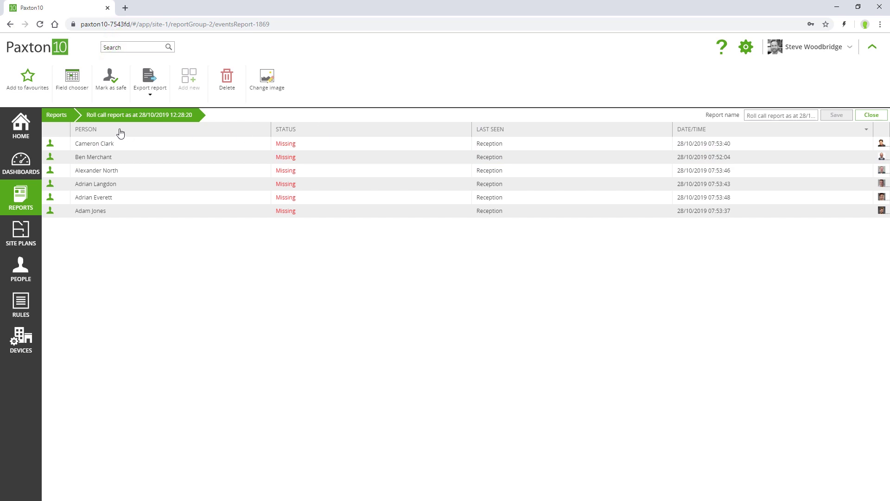
# - Mark the first, second, fifth and sixth people listed in the roll call report as safe
pyautogui.click(101, 88)
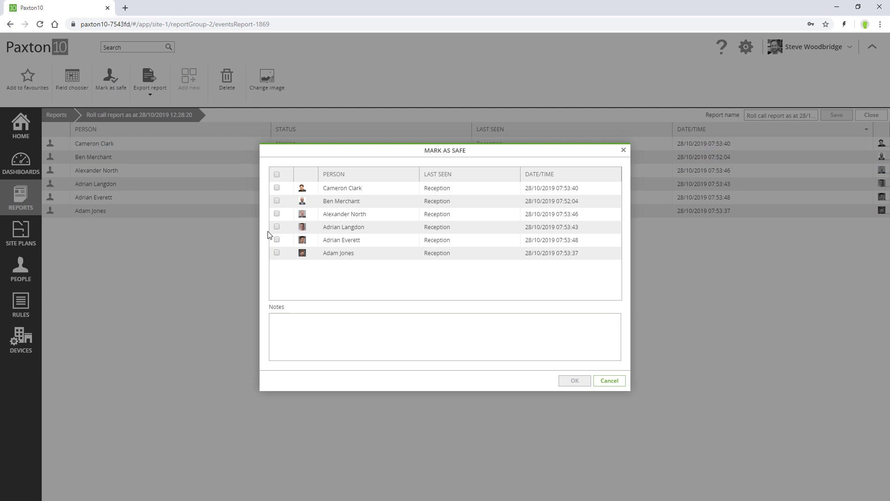
pyautogui.click(276, 187)
pyautogui.click(277, 200)
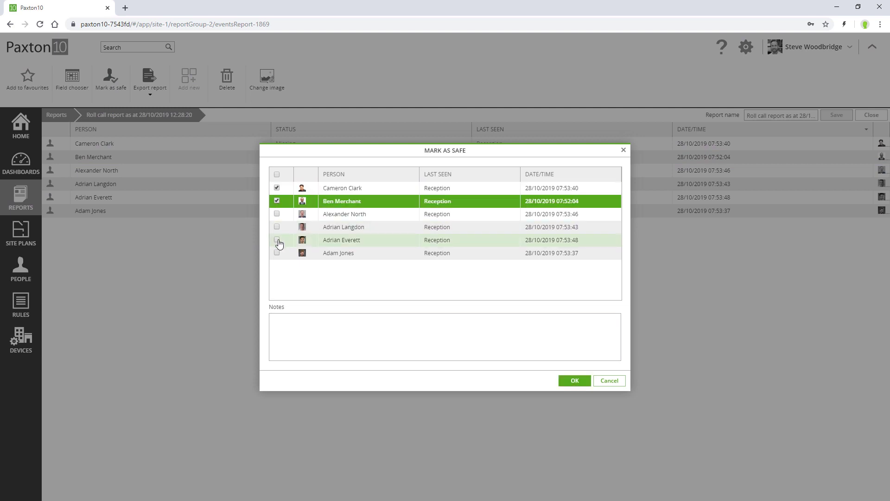
pyautogui.click(278, 241)
pyautogui.click(277, 253)
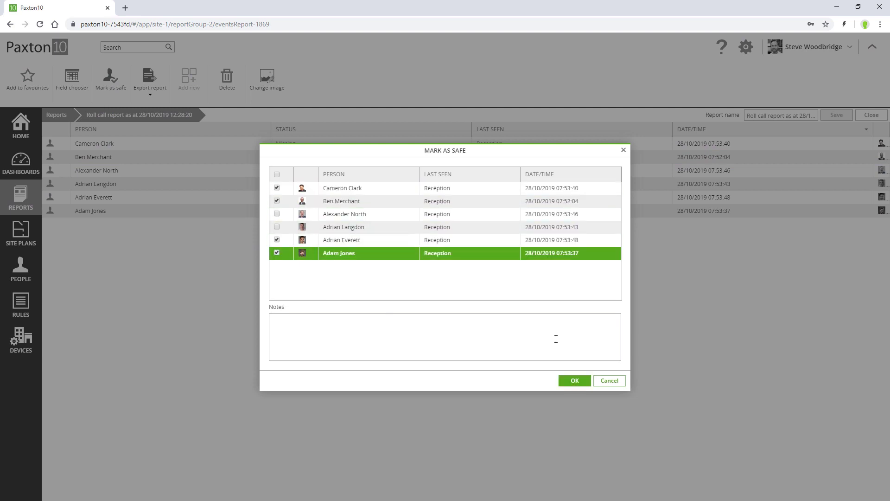
pyautogui.click(574, 381)
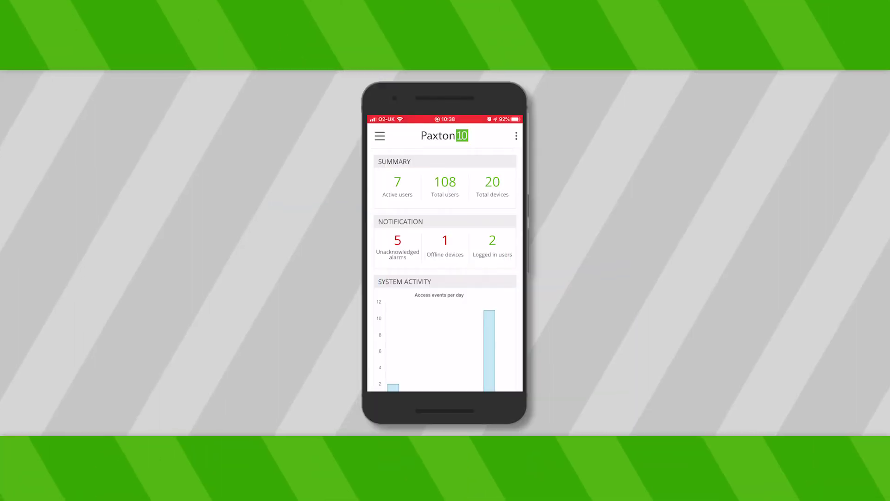
# - In the Paxton10 mobile app, open the roll call report as at 28/10/2019 07:54:12 and expand the last person's details
pyautogui.click(380, 136)
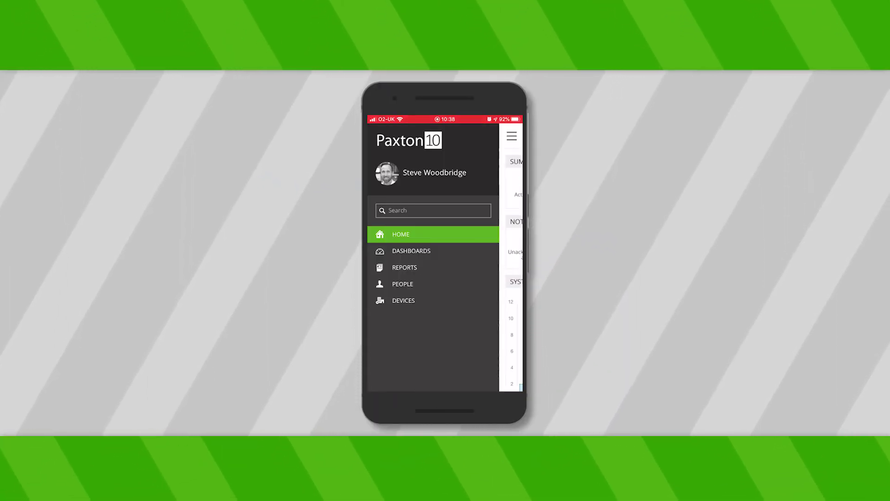
pyautogui.click(404, 267)
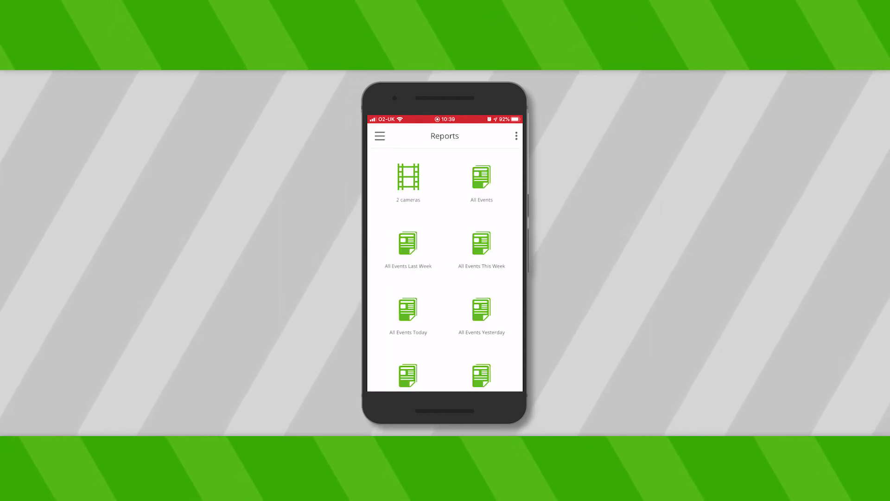
pyautogui.click(481, 255)
pyautogui.scroll(-6, 445, 269)
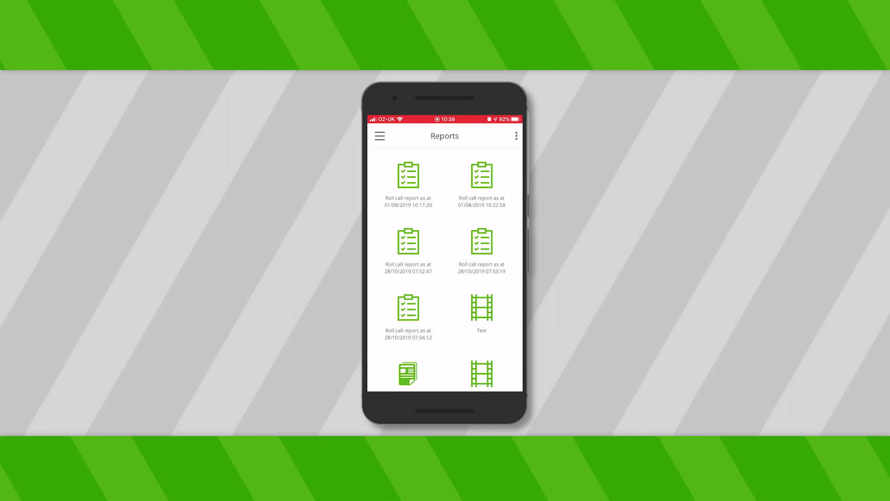
pyautogui.click(409, 320)
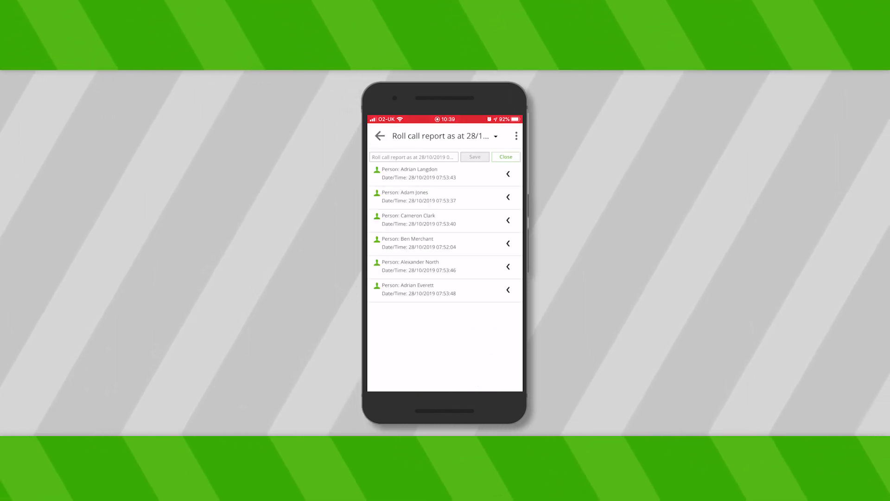
pyautogui.click(508, 289)
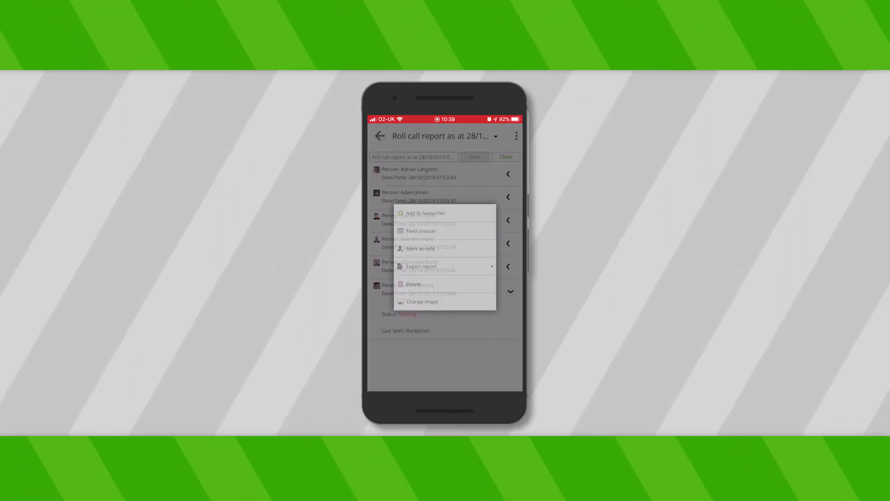
# - Mark the second person in the mobile Mark as safe list as safe and apply it
pyautogui.click(412, 246)
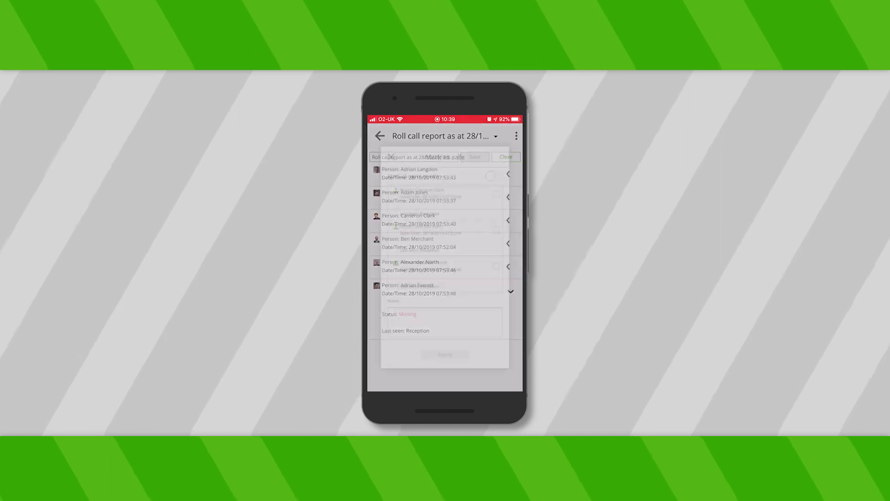
pyautogui.click(506, 224)
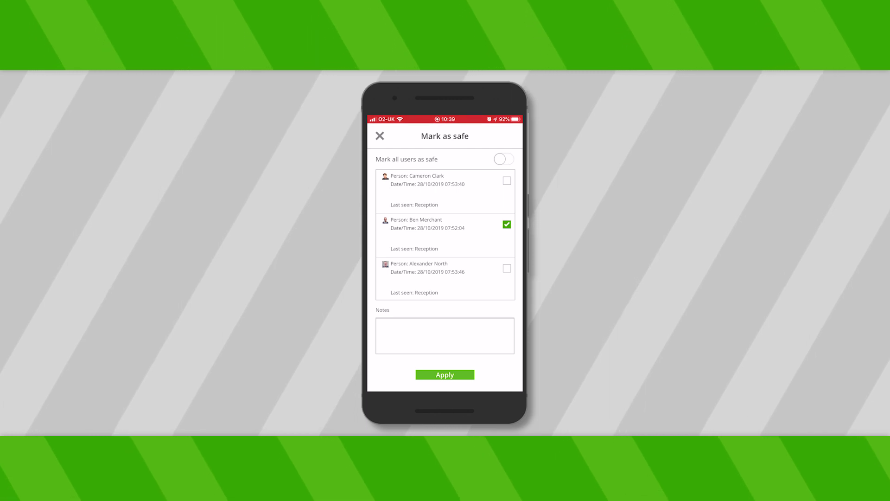
pyautogui.click(445, 374)
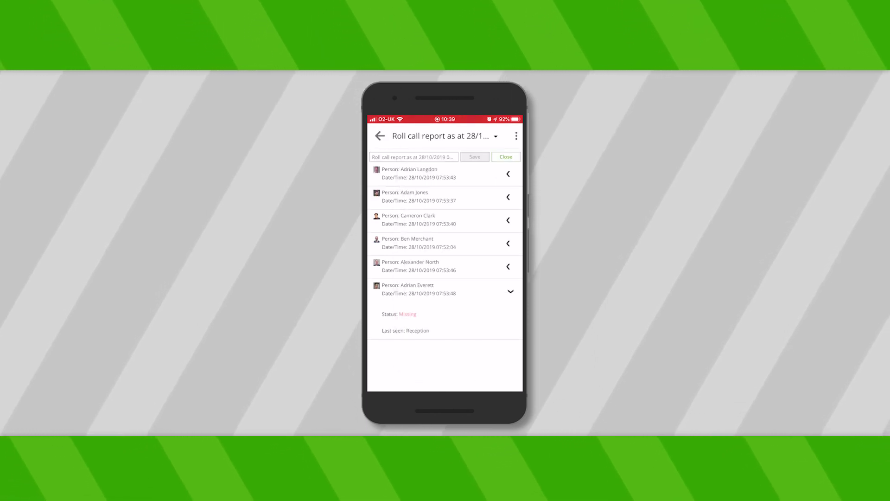